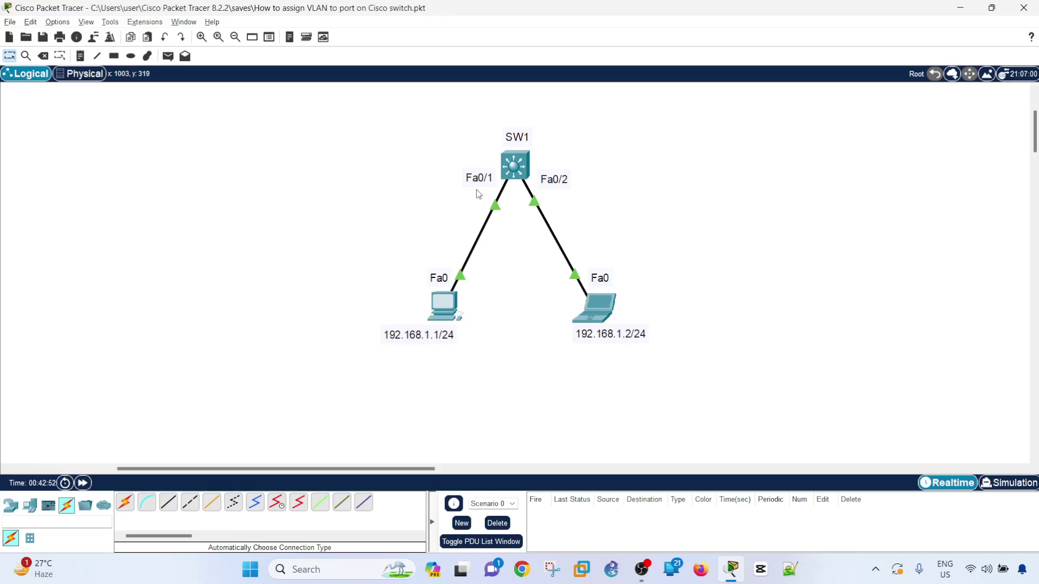
- Move the Fa0/1 and Fa0/2 labels closer to the SW1 switch in the topology
{"action": "left_click_drag", "start_coordinate": [479, 178], "coordinate": [487, 184]}
{"action": "left_click_drag", "start_coordinate": [565, 192], "coordinate": [557, 196]}
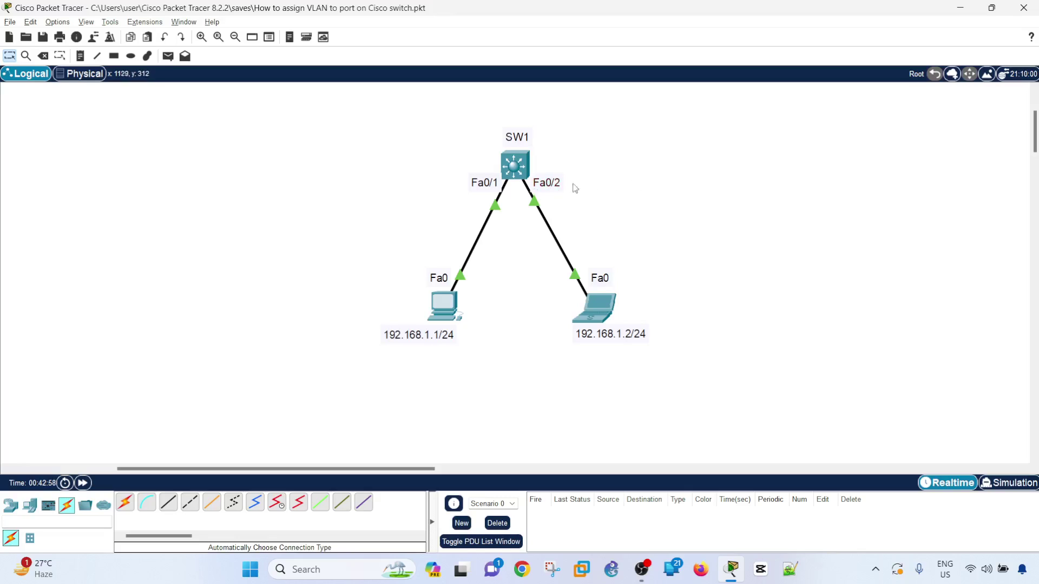
- Open SW1's command-line interface and bring up a fresh privileged prompt on blank lines
{"action": "left_click", "coordinate": [516, 166]}
{"action": "left_click", "coordinate": [455, 106]}
{"action": "key", "text": "Return"}
{"action": "key", "text": "Return"}
{"action": "key", "text": "Return"}
{"action": "key", "text": "Return"}
{"action": "key", "text": "Return"}
{"action": "key", "text": "Return"}
{"action": "key", "text": "Return"}
{"action": "key", "text": "Return"}
{"action": "key", "text": "Return"}
{"action": "key", "text": "Return"}
{"action": "key", "text": "Return"}
{"action": "key", "text": "Return"}
{"action": "key", "text": "Return"}
{"action": "key", "text": "Return"}
{"action": "key", "text": "Return"}
{"action": "key", "text": "Return"}
{"action": "key", "text": "Return"}
{"action": "key", "text": "Return"}
{"action": "key", "text": "Return"}
{"action": "key", "text": "Return"}
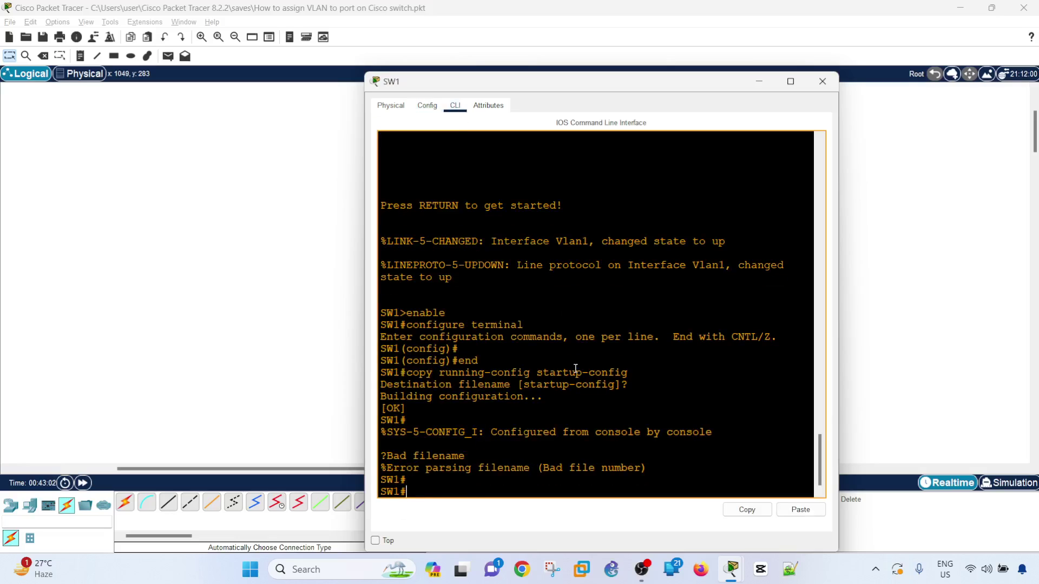
- Run show vlan on SW1 and widen the switch window to examine the VLAN-to-port assignments
{"action": "type", "text": "show vlan"}
{"action": "key", "text": "BackSpace"}
{"action": "key", "text": "BackSpace"}
{"action": "key", "text": "BackSpace"}
{"action": "type", "text": "la"}
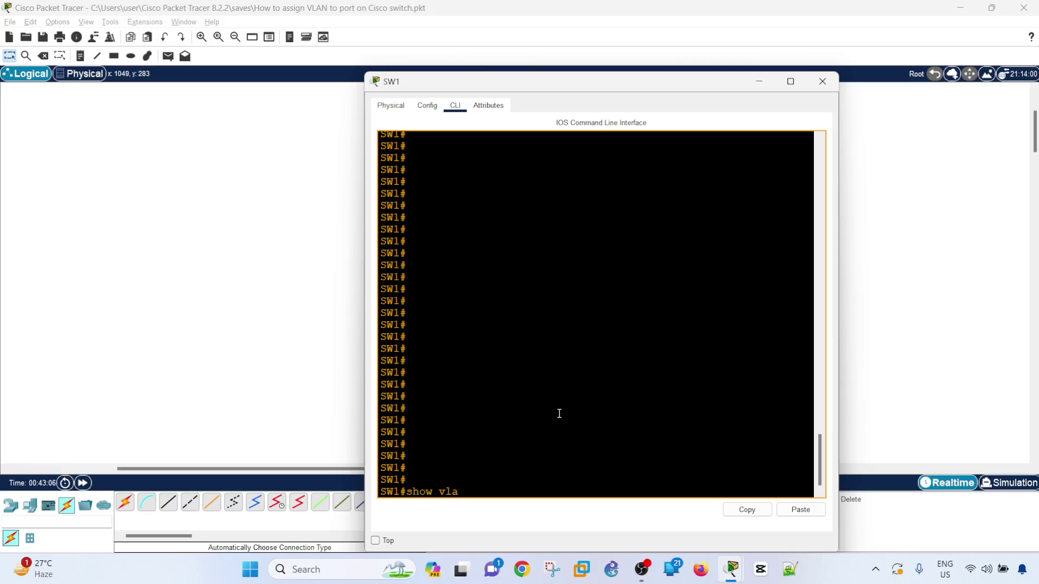
{"action": "type", "text": "n"}
{"action": "key", "text": "Return"}
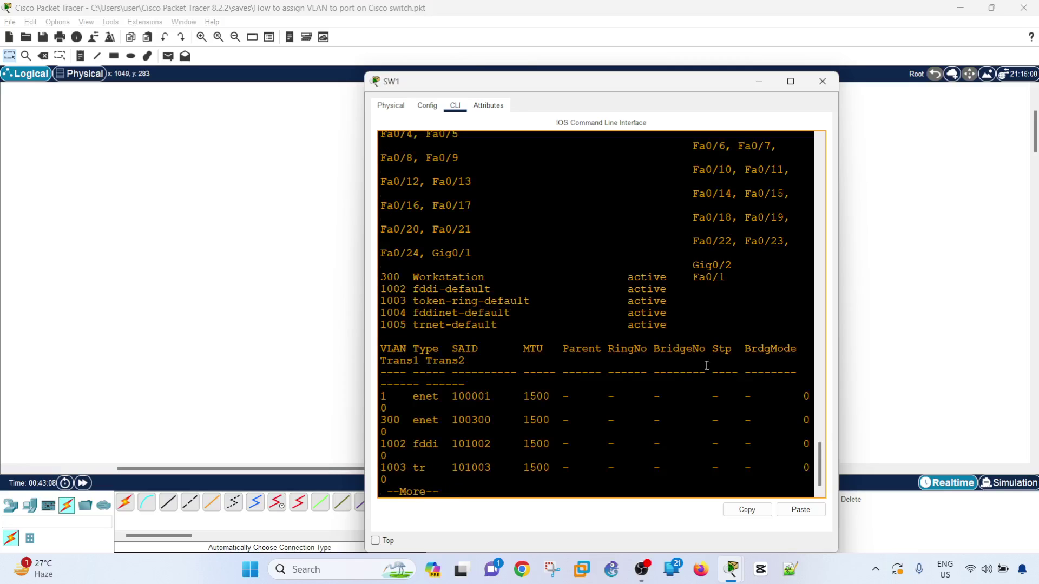
{"action": "left_click_drag", "start_coordinate": [839, 292], "coordinate": [933, 292]}
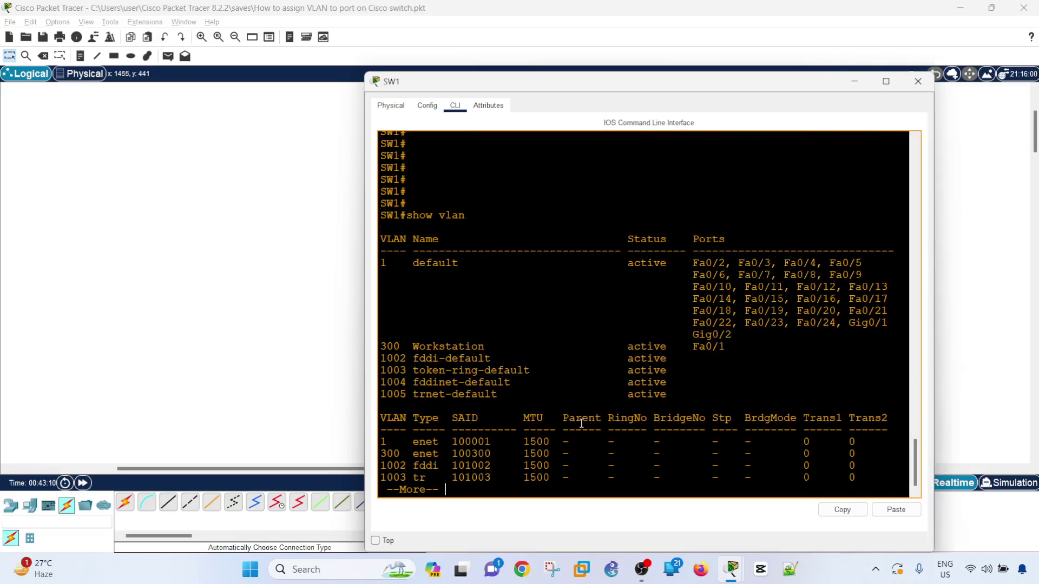
{"action": "left_click_drag", "start_coordinate": [386, 263], "coordinate": [380, 250]}
{"action": "left_click", "coordinate": [412, 263]}
- Leave the VLAN listing and run show run on SW1, paging to the interface section of the running configuration
{"action": "type", "text": "qshwo r"}
{"action": "key", "text": "BackSpace"}
{"action": "key", "text": "BackSpace"}
{"action": "key", "text": "BackSpace"}
{"action": "key", "text": "BackSpace"}
{"action": "type", "text": "ow run"}
{"action": "key", "text": "Return"}
{"action": "key", "text": "space"}
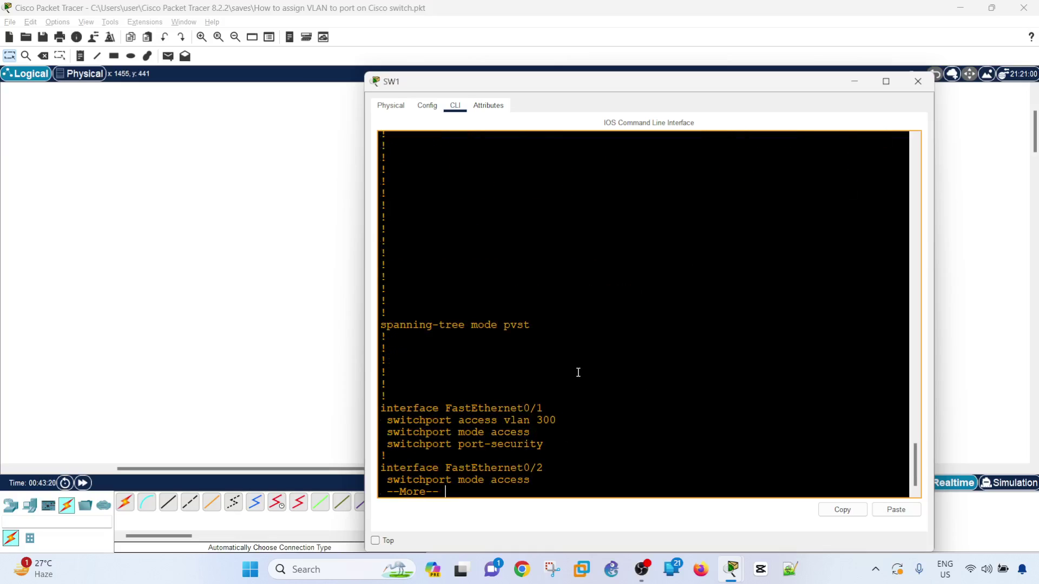
{"action": "key", "text": "space"}
- Place the SW1 window beside the topology and examine the switchport settings of FastEthernet0/1 and FastEthernet0/2
{"action": "left_click_drag", "start_coordinate": [511, 80], "coordinate": [738, 93]}
{"action": "left_click", "coordinate": [383, 436]}
{"action": "left_click_drag", "start_coordinate": [415, 474], "coordinate": [475, 471]}
{"action": "key", "text": "alt+Tab"}
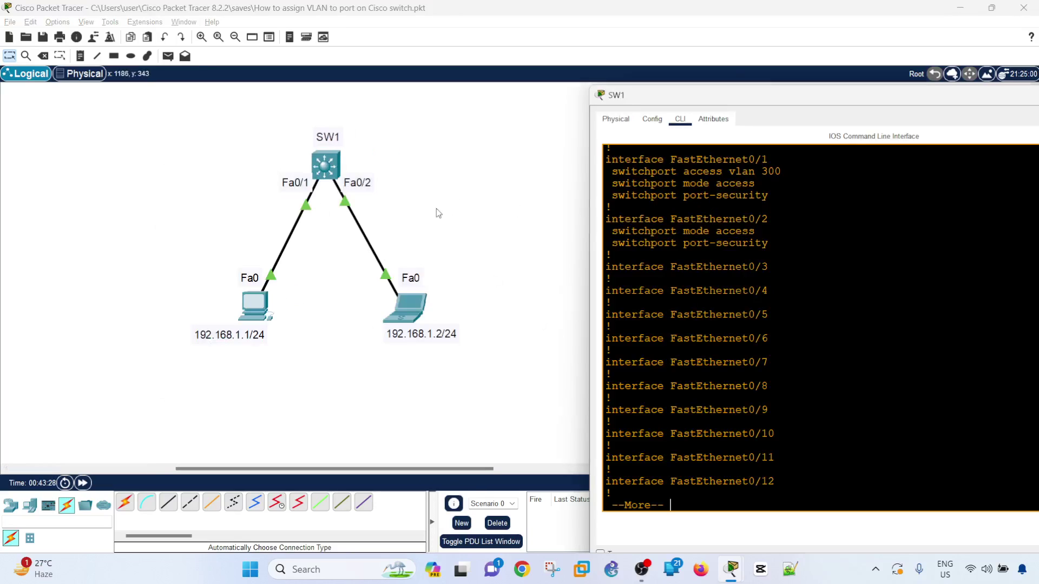
{"action": "left_click_drag", "start_coordinate": [780, 172], "coordinate": [651, 172]}
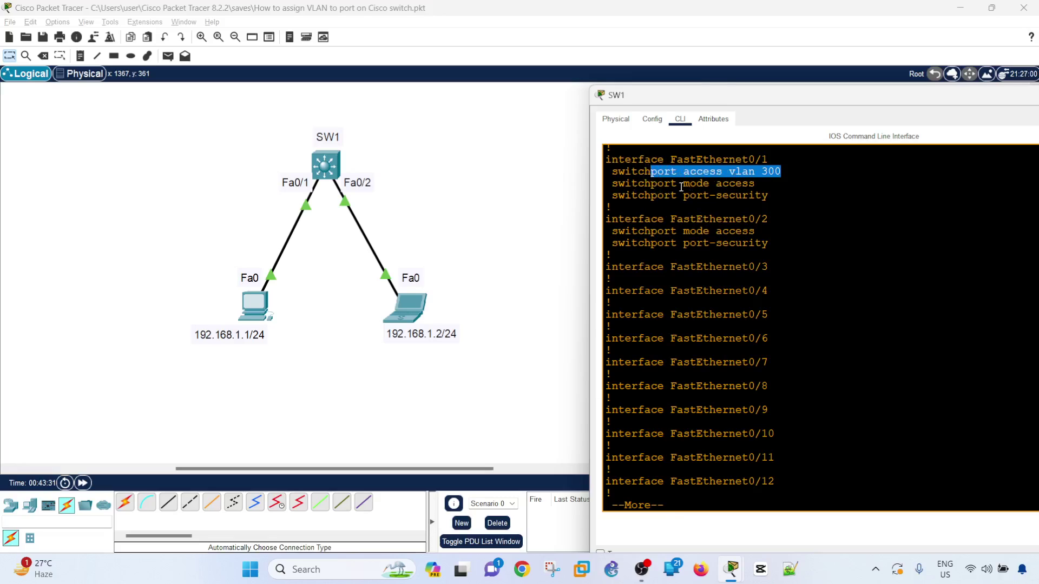
{"action": "left_click", "coordinate": [643, 184]}
{"action": "mouse_move", "coordinate": [658, 184]}
{"action": "left_mouse_down"}
{"action": "mouse_move", "coordinate": [721, 186]}
{"action": "mouse_move", "coordinate": [651, 195]}
{"action": "left_mouse_up"}
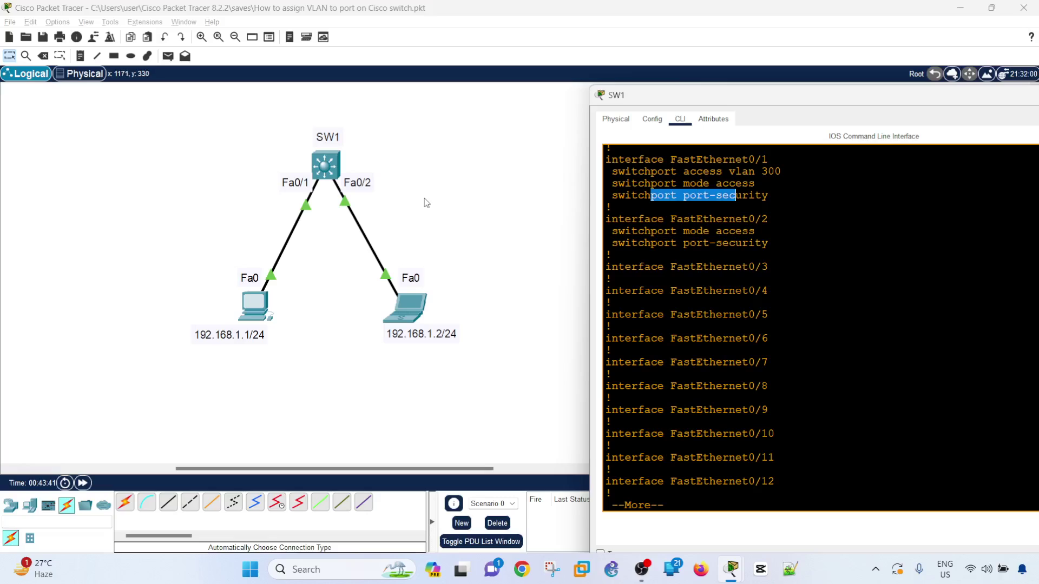
{"action": "left_click_drag", "start_coordinate": [632, 231], "coordinate": [735, 228]}
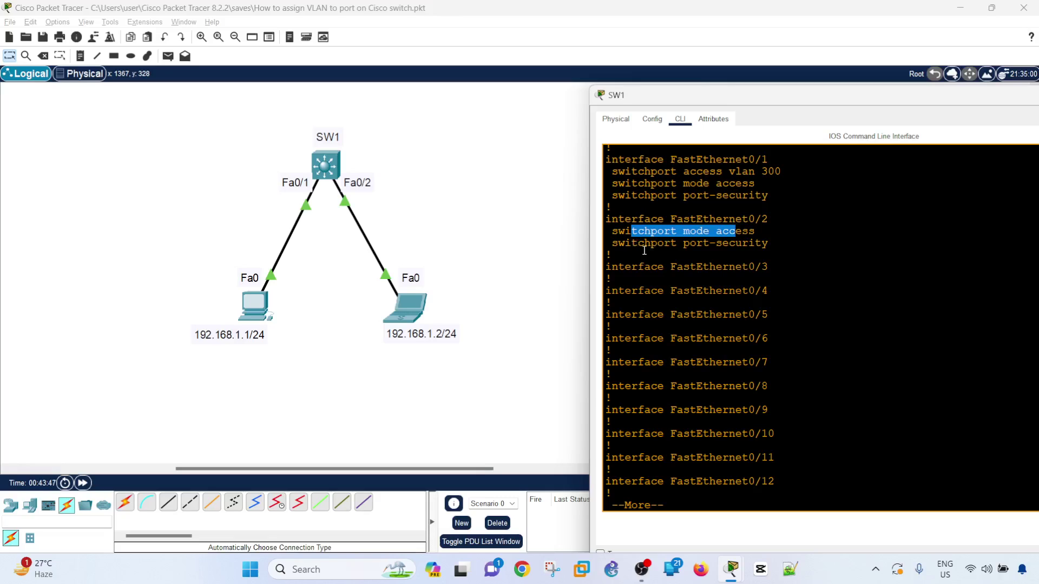
{"action": "left_click", "coordinate": [625, 245]}
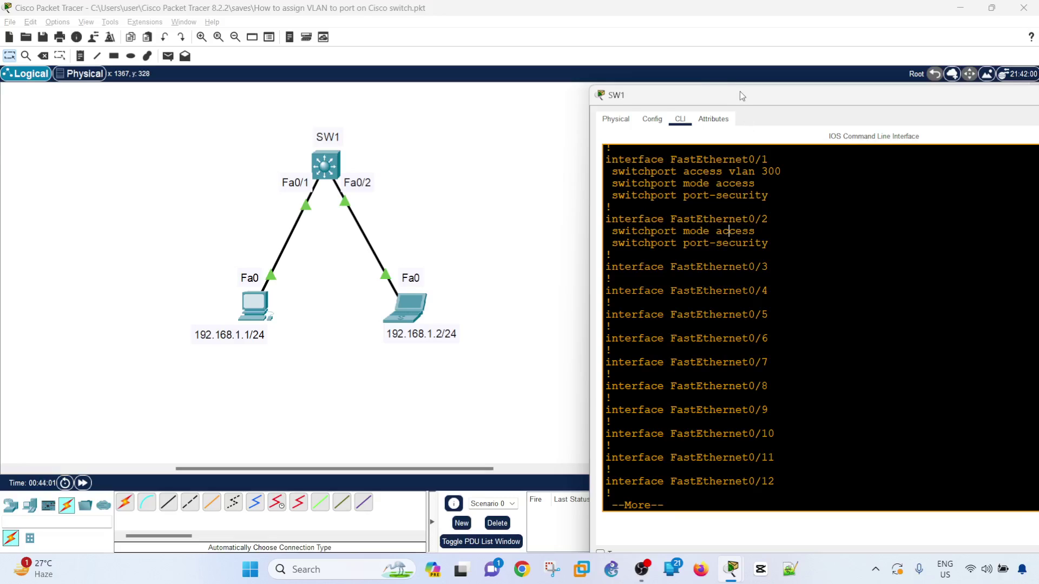
- Quit the running-configuration listing, review the FastEthernet interface entries once more and return to the topology
{"action": "left_click_drag", "start_coordinate": [742, 96], "coordinate": [682, 73]}
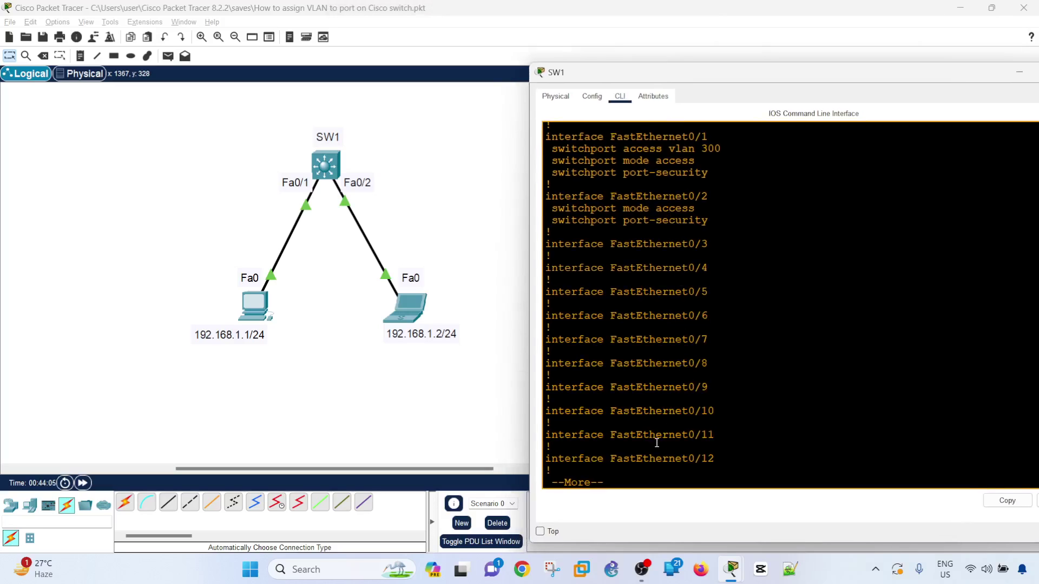
{"action": "key", "text": "q"}
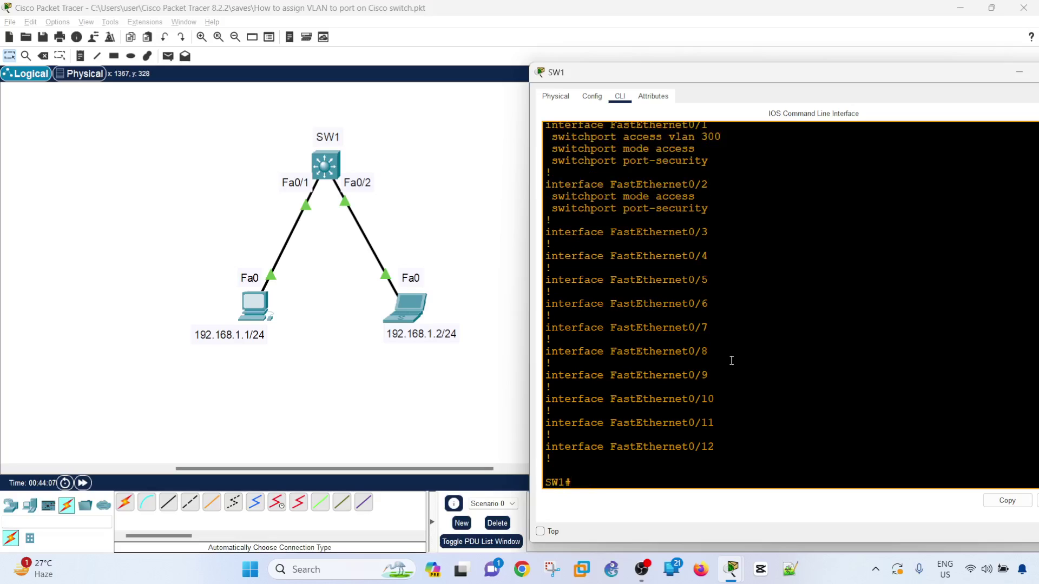
{"action": "left_click_drag", "start_coordinate": [741, 76], "coordinate": [699, 76]}
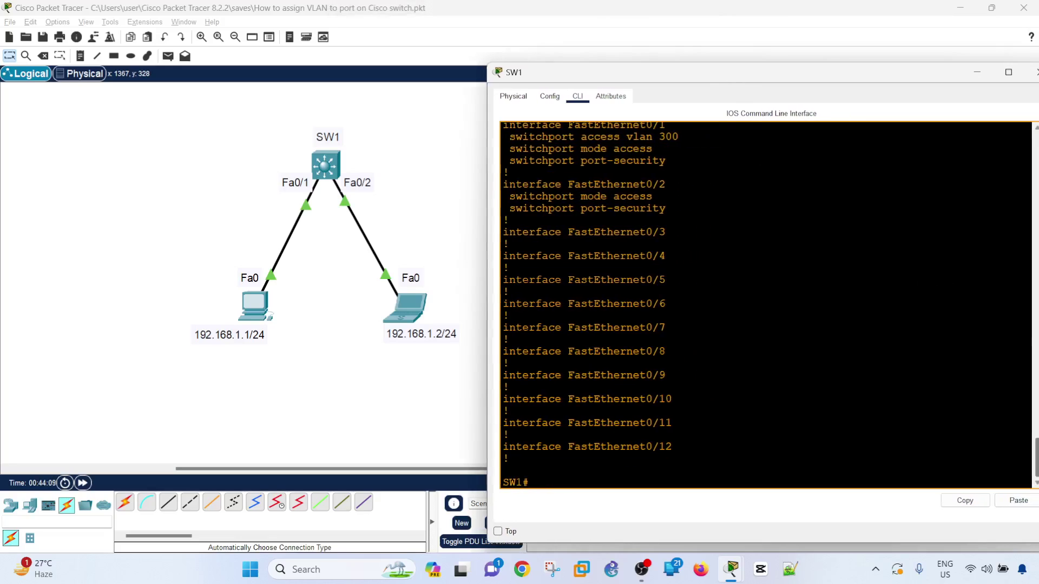
{"action": "scroll", "coordinate": [722, 382], "scroll_direction": "up", "scroll_amount": 3}
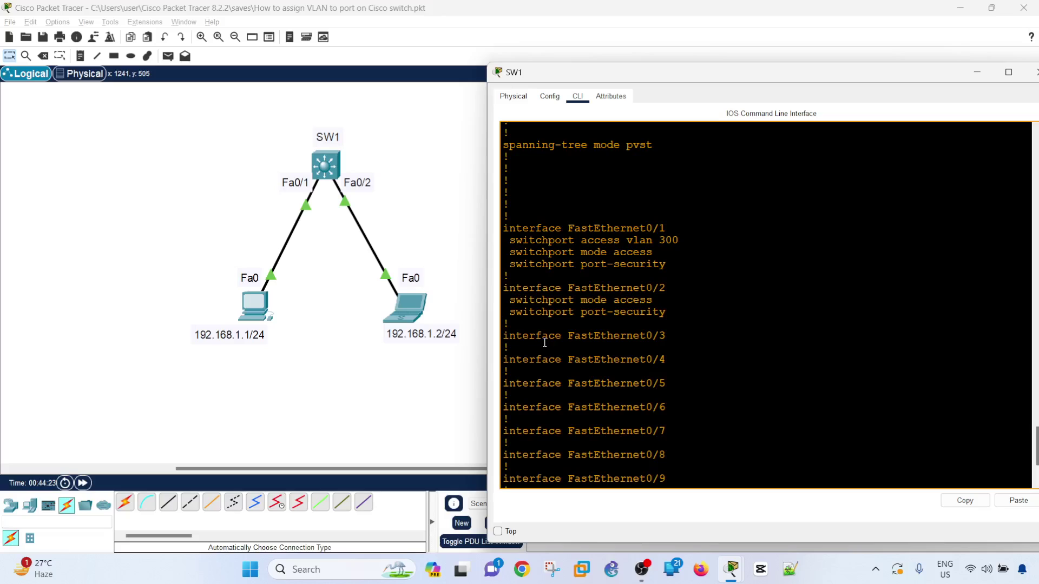
{"action": "left_click", "coordinate": [433, 394]}
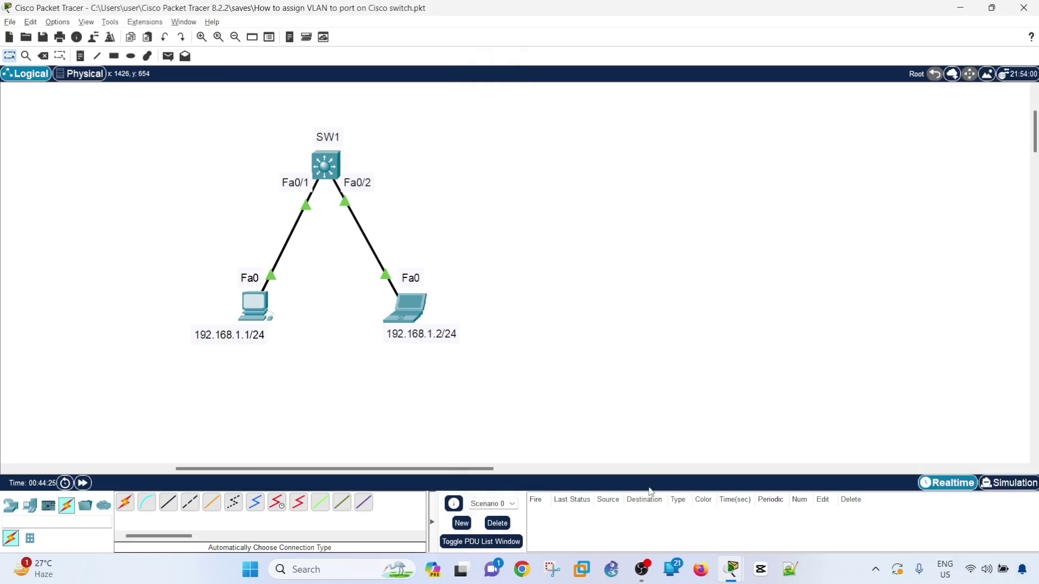
- Open PC1's Command Prompt and ping 192.168.1.2 to test connectivity to the laptop
{"action": "left_click", "coordinate": [264, 306]}
{"action": "left_click_drag", "start_coordinate": [498, 115], "coordinate": [595, 81]}
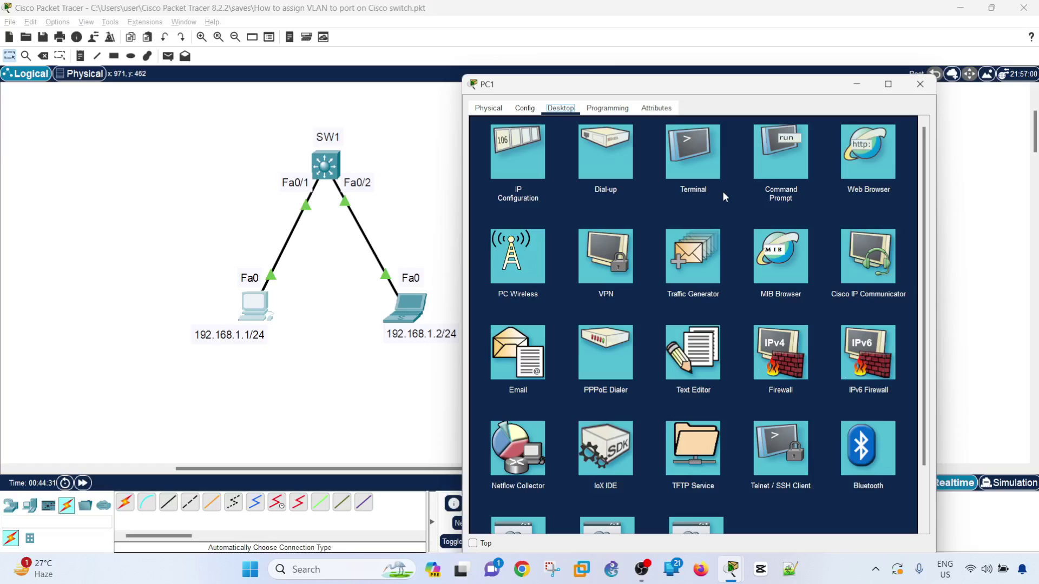
{"action": "left_click", "coordinate": [778, 171]}
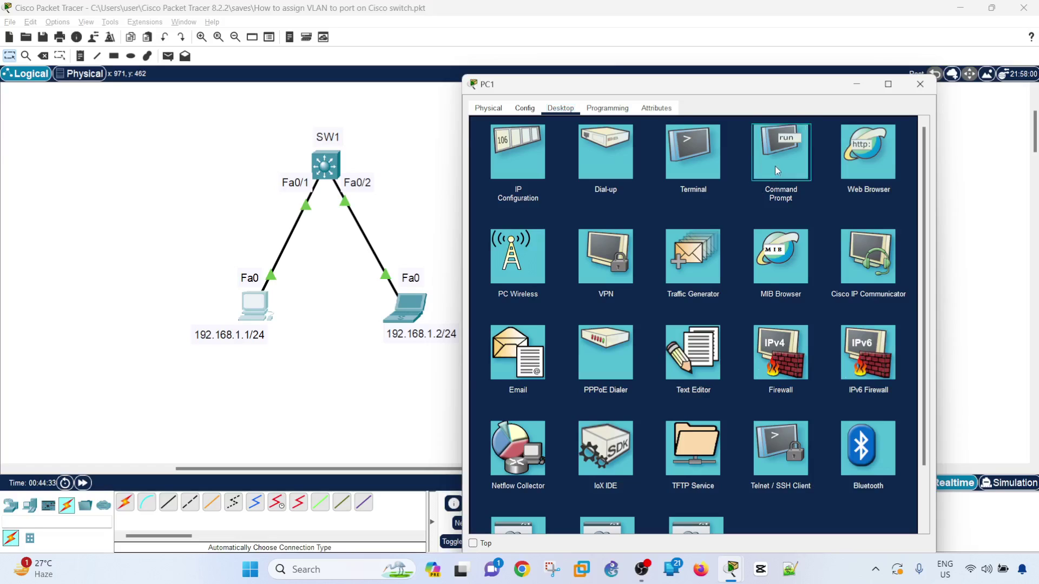
{"action": "scroll", "coordinate": [590, 471], "scroll_direction": "down", "scroll_amount": 5}
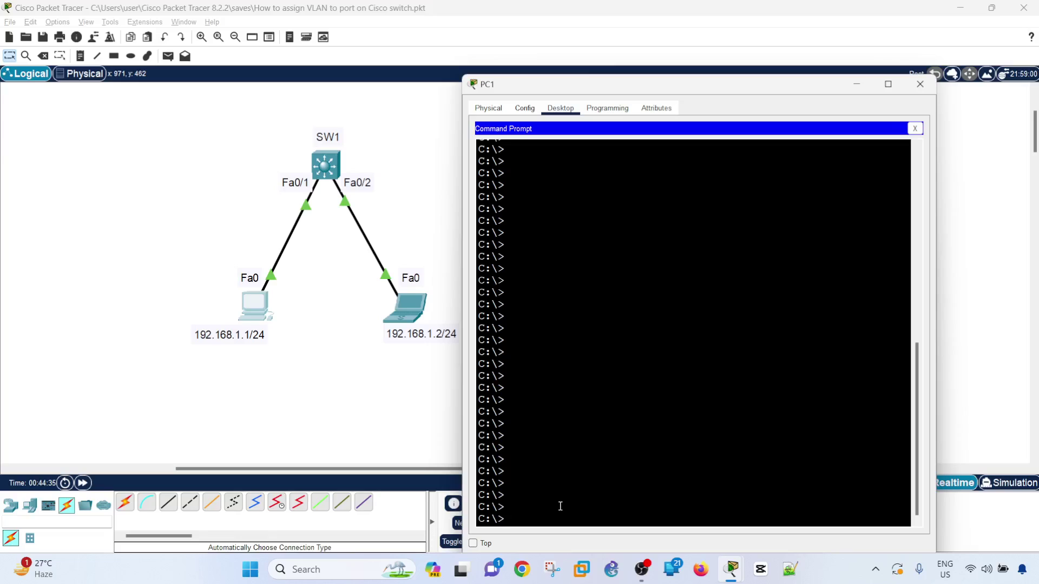
{"action": "key", "text": "Return"}
{"action": "type", "text": "ping 192.1"}
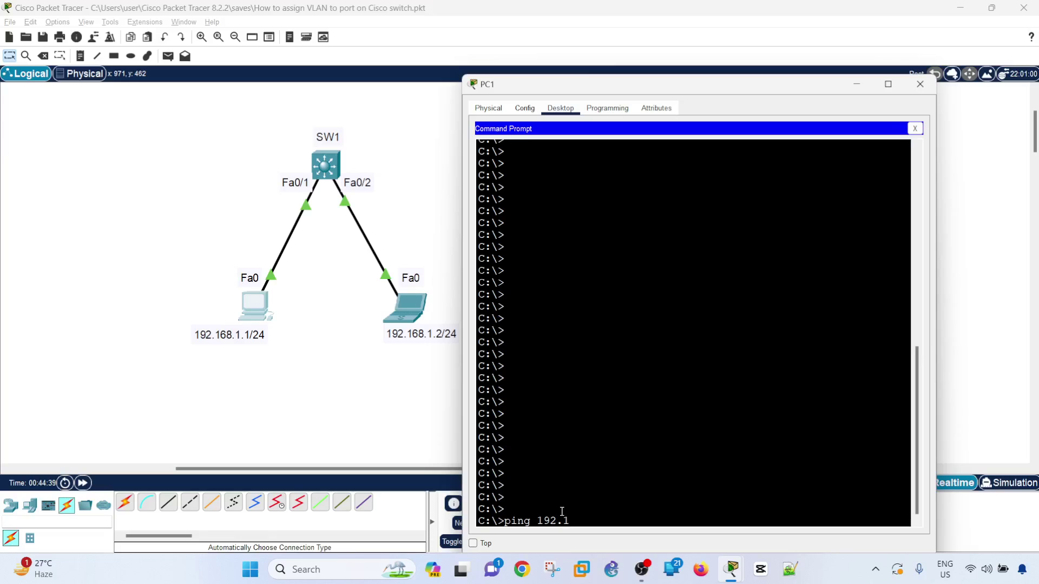
{"action": "type", "text": "68.1.2"}
{"action": "key", "text": "Return"}
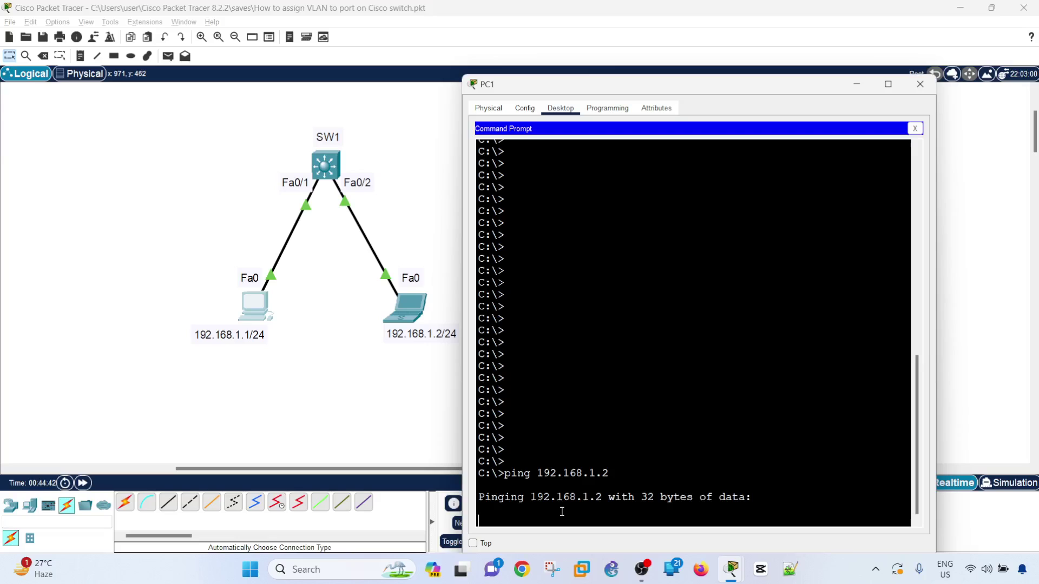
- Open Laptop1's Command Prompt beside the topology and begin entering a ping command
{"action": "left_click", "coordinate": [405, 308]}
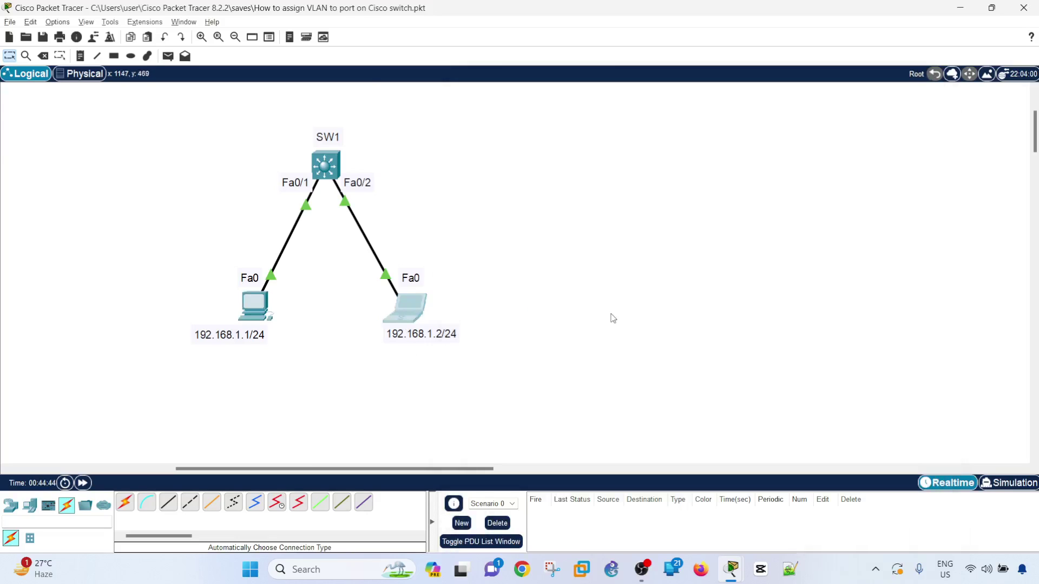
{"action": "left_click", "coordinate": [679, 172]}
{"action": "left_click_drag", "start_coordinate": [563, 85], "coordinate": [703, 89]}
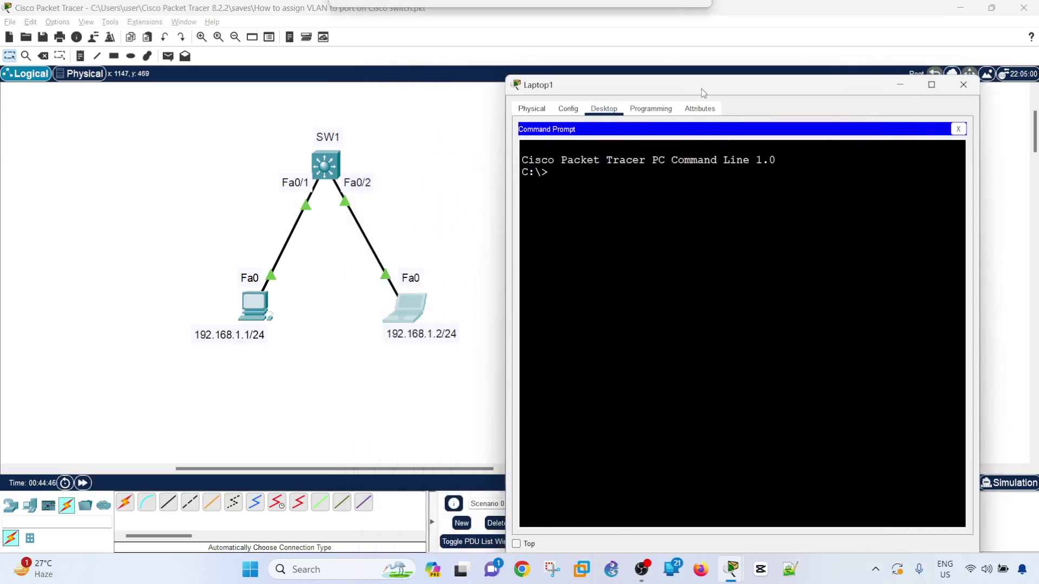
{"action": "type", "text": "ping "}
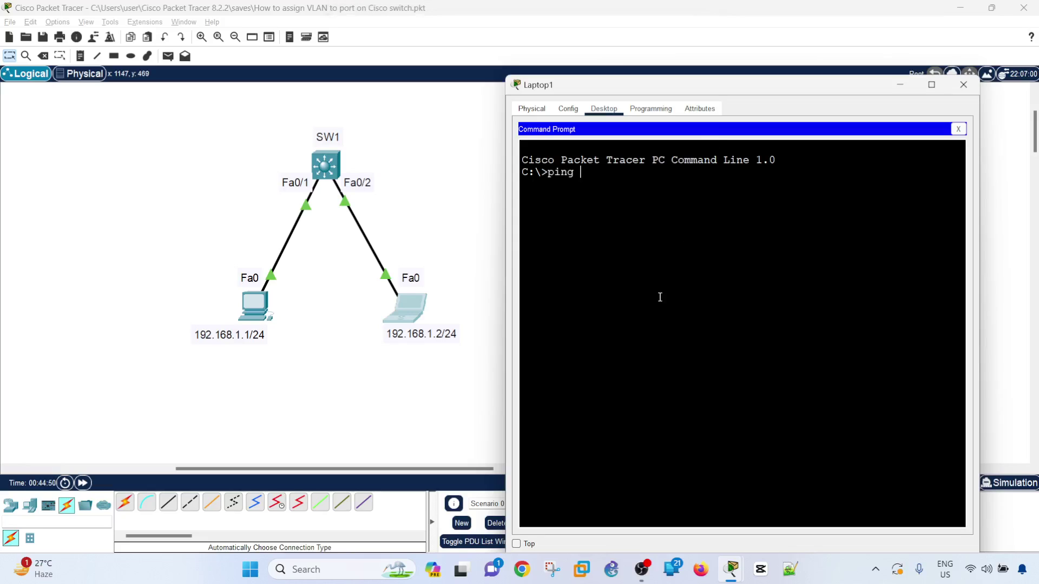
{"action": "type", "text": "198."}
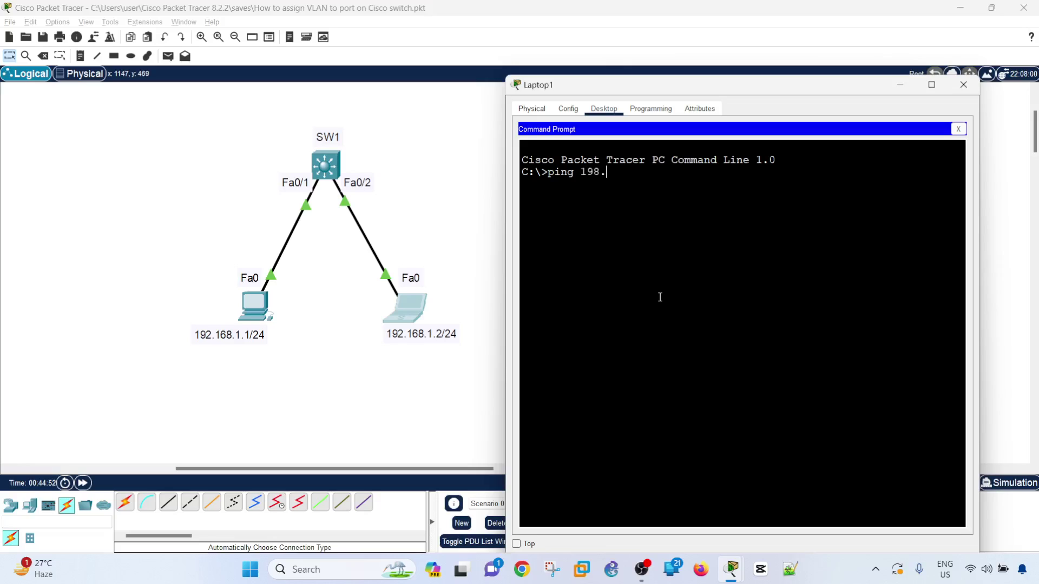
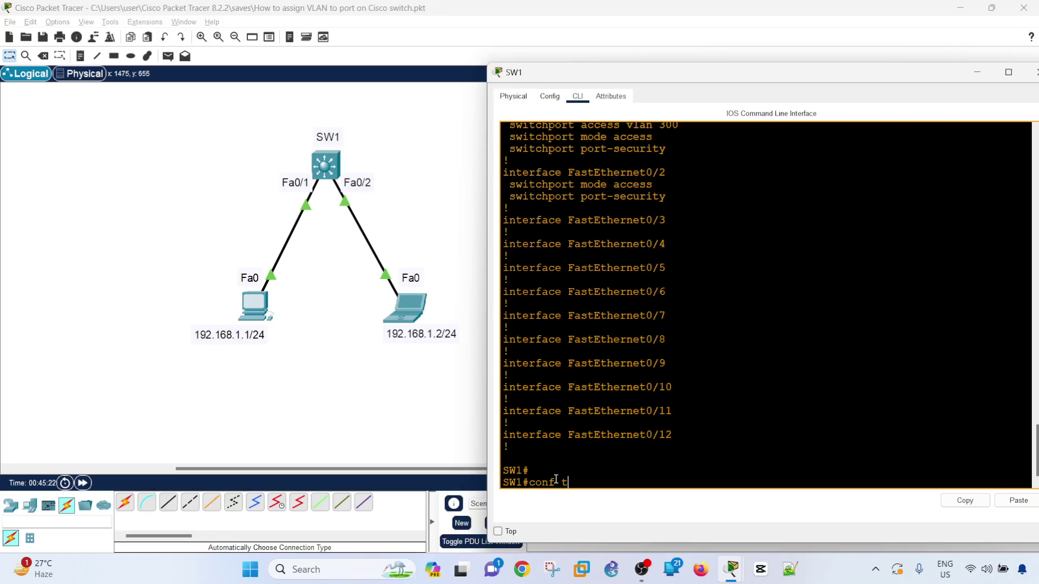
- Enter global configuration mode on SW1 with conf t
{"action": "key", "text": "Return"}
{"action": "type", "text": "int vlan"}
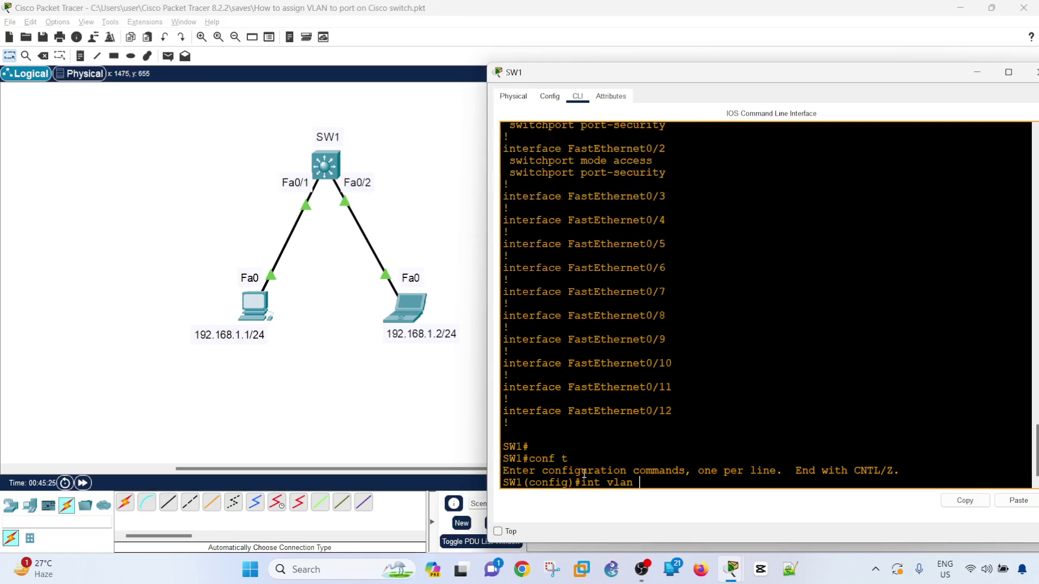
{"action": "right_click", "coordinate": [686, 452]}
{"action": "left_click", "coordinate": [723, 474]}
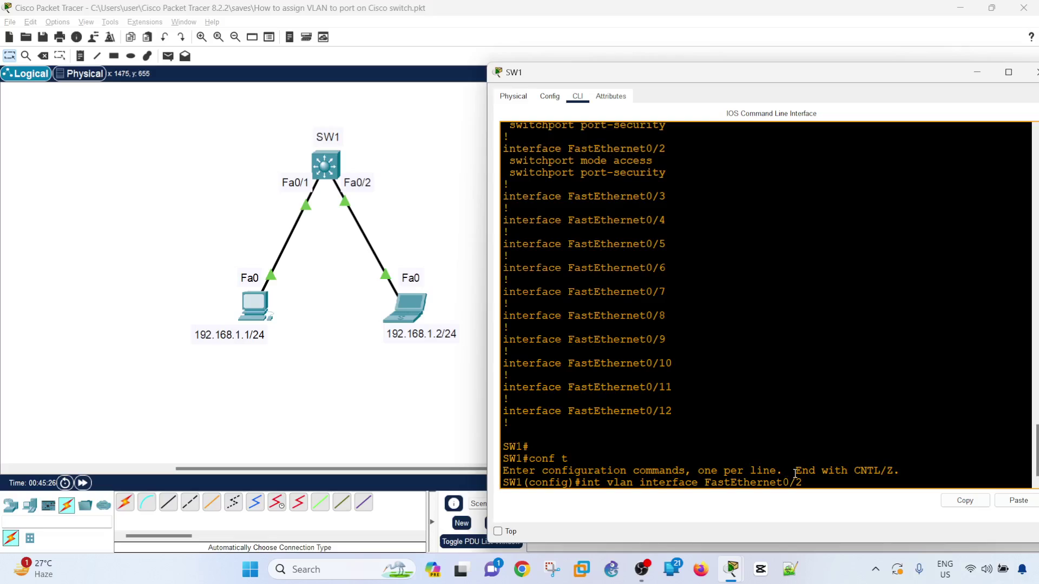
{"action": "key", "text": "BackSpace"}
{"action": "key", "text": "BackSpace"}
{"action": "key", "text": "BackSpace"}
{"action": "key", "text": "BackSpace"}
{"action": "key", "text": "BackSpace"}
{"action": "key", "text": "BackSpace"}
{"action": "key", "text": "BackSpace"}
{"action": "key", "text": "BackSpace"}
{"action": "key", "text": "BackSpace"}
{"action": "key", "text": "BackSpace"}
{"action": "key", "text": "BackSpace"}
{"action": "key", "text": "BackSpace"}
{"action": "key", "text": "BackSpace"}
{"action": "key", "text": "BackSpace"}
{"action": "key", "text": "BackSpace"}
{"action": "key", "text": "BackSpace"}
{"action": "key", "text": "BackSpace"}
{"action": "key", "text": "BackSpace"}
{"action": "key", "text": "BackSpace"}
{"action": "key", "text": "BackSpace"}
{"action": "key", "text": "BackSpace"}
{"action": "key", "text": "BackSpace"}
{"action": "key", "text": "BackSpace"}
{"action": "key", "text": "BackSpace"}
{"action": "key", "text": "BackSpace"}
{"action": "key", "text": "BackSpace"}
{"action": "key", "text": "BackSpace"}
{"action": "key", "text": "BackSpace"}
{"action": "key", "text": "BackSpace"}
{"action": "key", "text": "BackSpace"}
{"action": "key", "text": "BackSpace"}
{"action": "key", "text": "BackSpace"}
{"action": "key", "text": "BackSpace"}
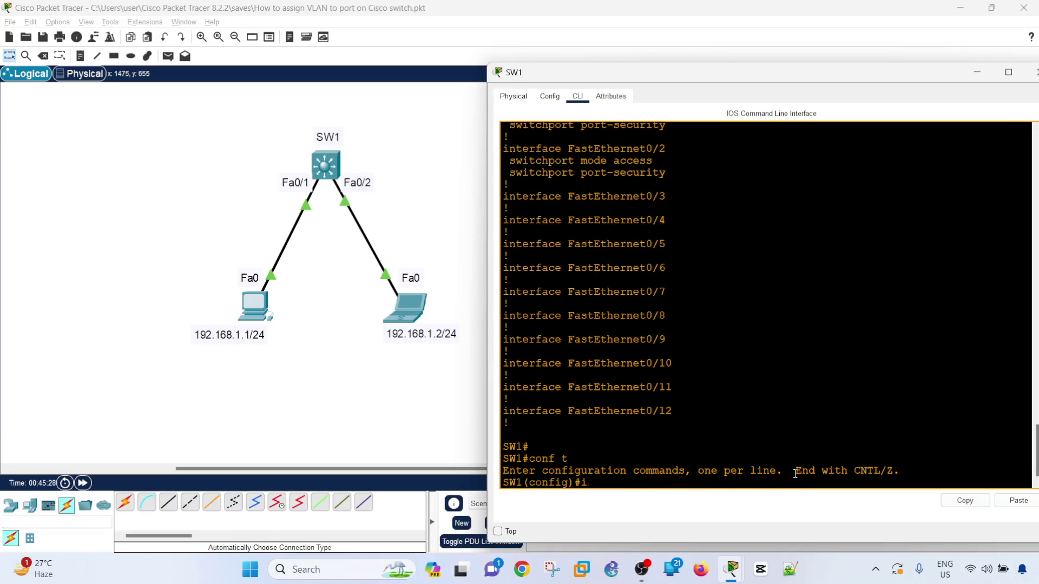
{"action": "type", "text": "int vlan"}
{"action": "key", "text": "BackSpace"}
{"action": "key", "text": "BackSpace"}
{"action": "key", "text": "BackSpace"}
{"action": "key", "text": "BackSpace"}
{"action": "key", "text": "BackSpace"}
{"action": "key", "text": "BackSpace"}
{"action": "key", "text": "BackSpace"}
{"action": "key", "text": "BackSpace"}
- Paste and run interface FastEthernet0/2 to enter that port's configuration mode on SW1
{"action": "right_click", "coordinate": [763, 402]}
{"action": "left_click", "coordinate": [779, 424]}
{"action": "key", "text": "Return"}
- Assign FastEthernet0/2 to VLAN 300 with switchport access vlan 300
{"action": "type", "text": "sw"}
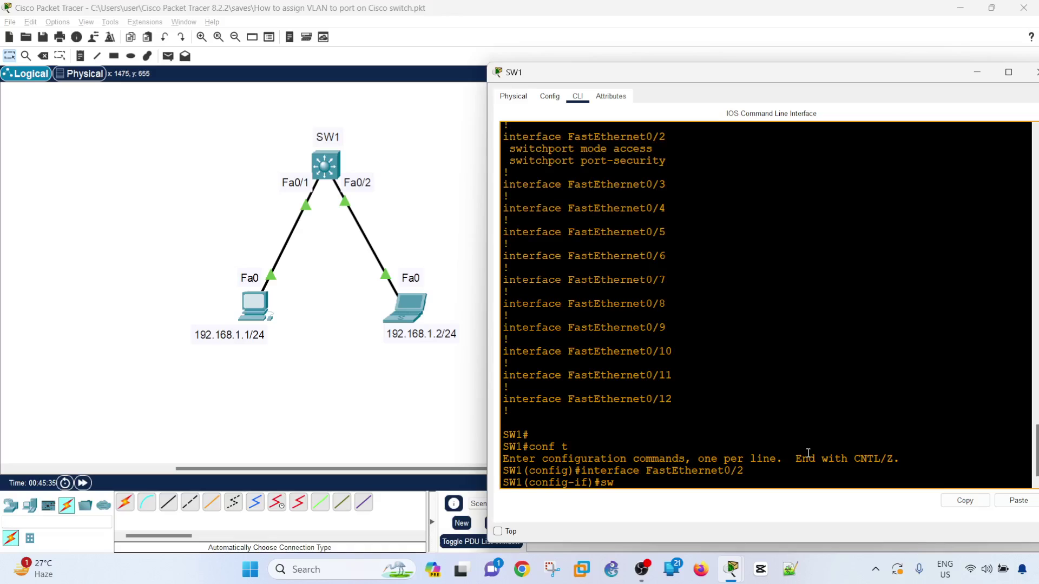
{"action": "key", "text": "Tab"}
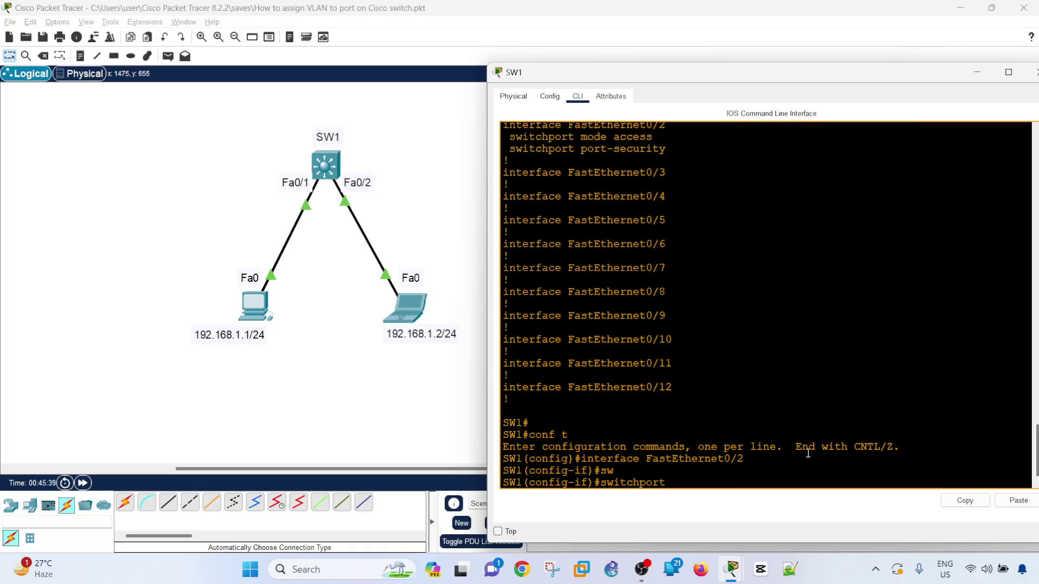
{"action": "type", "text": "ac"}
{"action": "key", "text": "Tab"}
{"action": "type", "text": "la"}
{"action": "key", "text": "BackSpace"}
{"action": "key", "text": "BackSpace"}
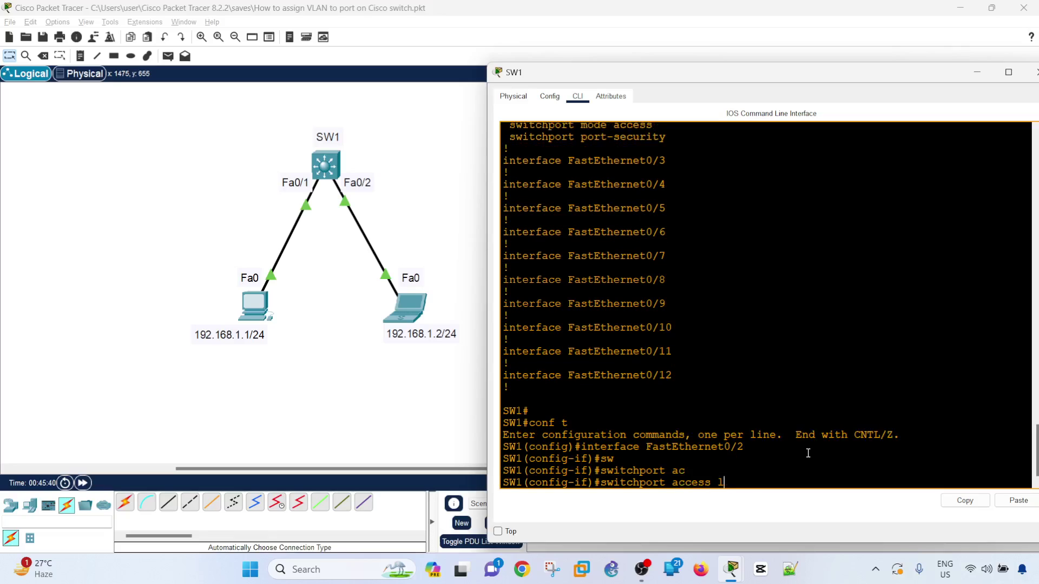
{"action": "type", "text": "valn"}
{"action": "key", "text": "Tab"}
{"action": "key", "text": "BackSpace"}
{"action": "key", "text": "BackSpace"}
{"action": "key", "text": "BackSpace"}
{"action": "type", "text": "lan"}
{"action": "key", "text": "Tab"}
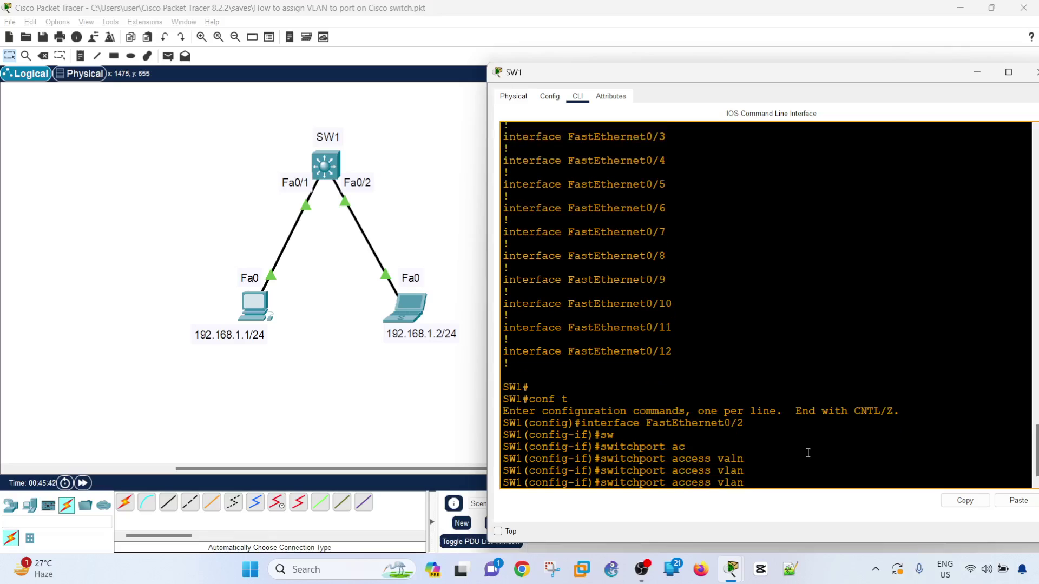
{"action": "type", "text": "300"}
{"action": "key", "text": "Return"}
{"action": "key", "text": "Return"}
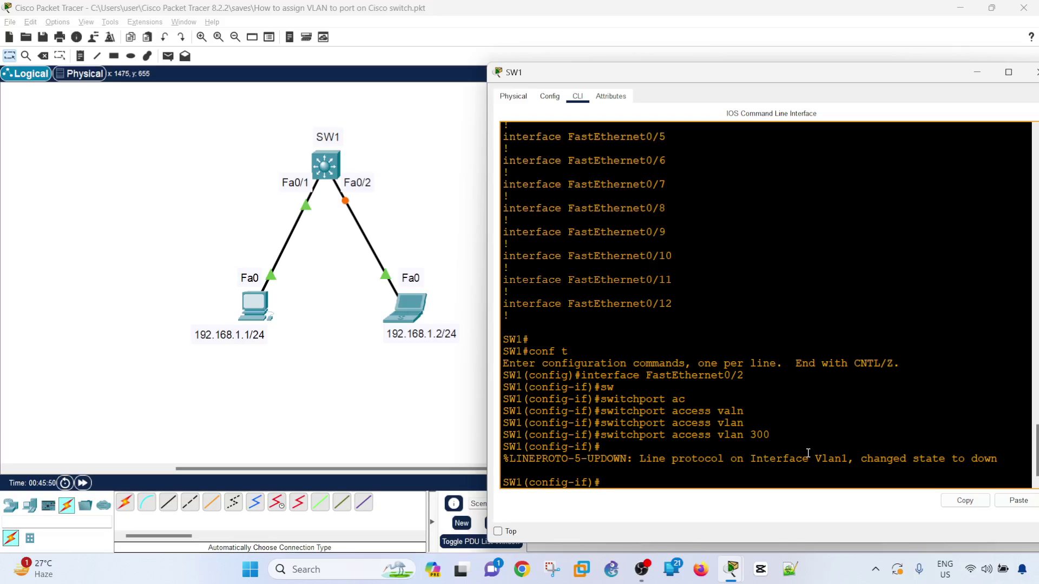
- Run do show vlan brief on SW1 to check the VLAN membership of the ports
{"action": "type", "text": "do show vlan bri"}
{"action": "type", "text": "ef"}
{"action": "key", "text": "Return"}
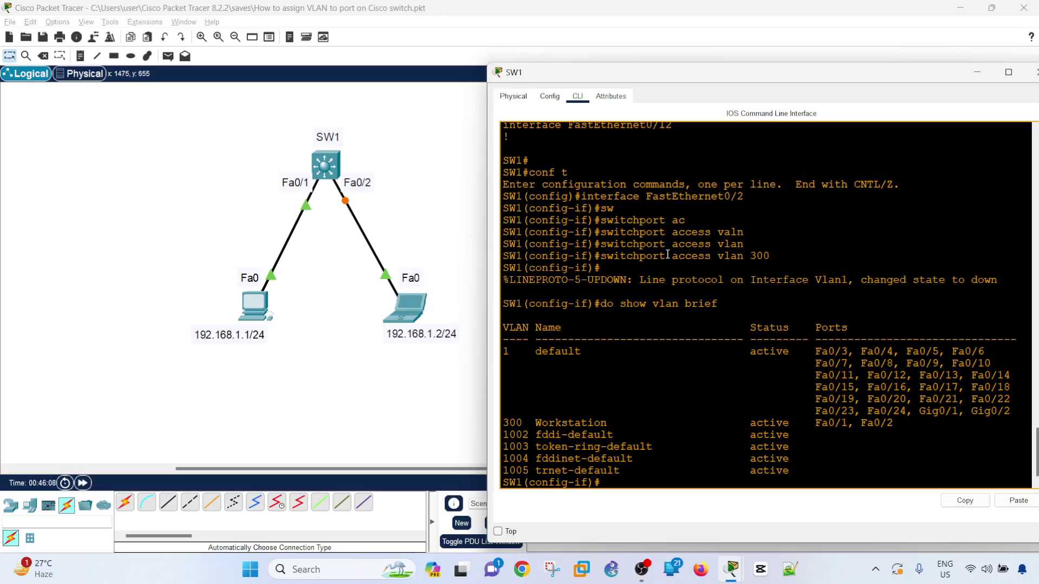
- Leave interface configuration mode on SW1 with end to return to the privileged EXEC prompt
{"action": "left_click_drag", "start_coordinate": [729, 70], "coordinate": [688, 53]}
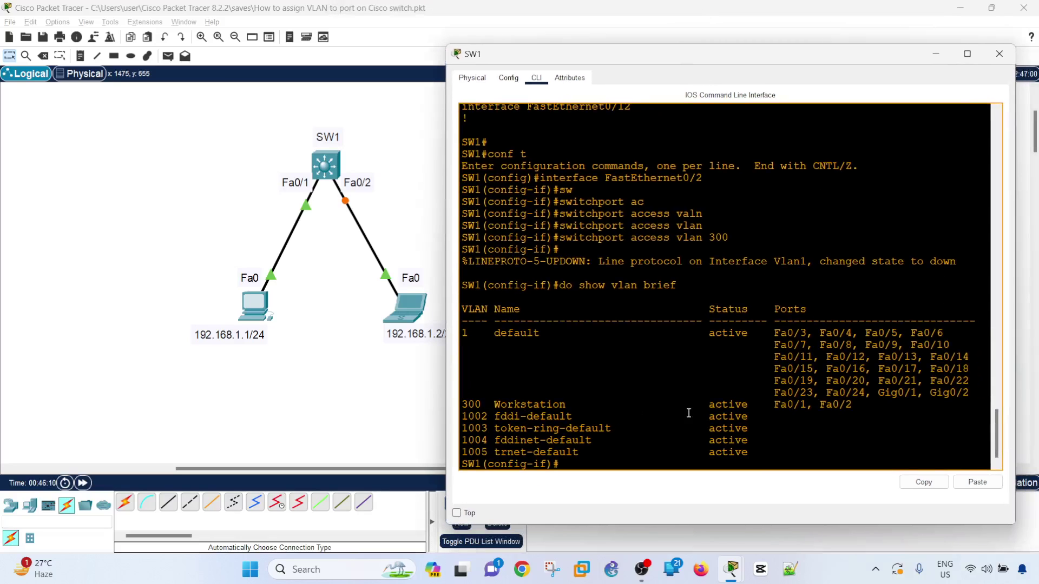
{"action": "type", "text": "end"}
{"action": "key", "text": "Return"}
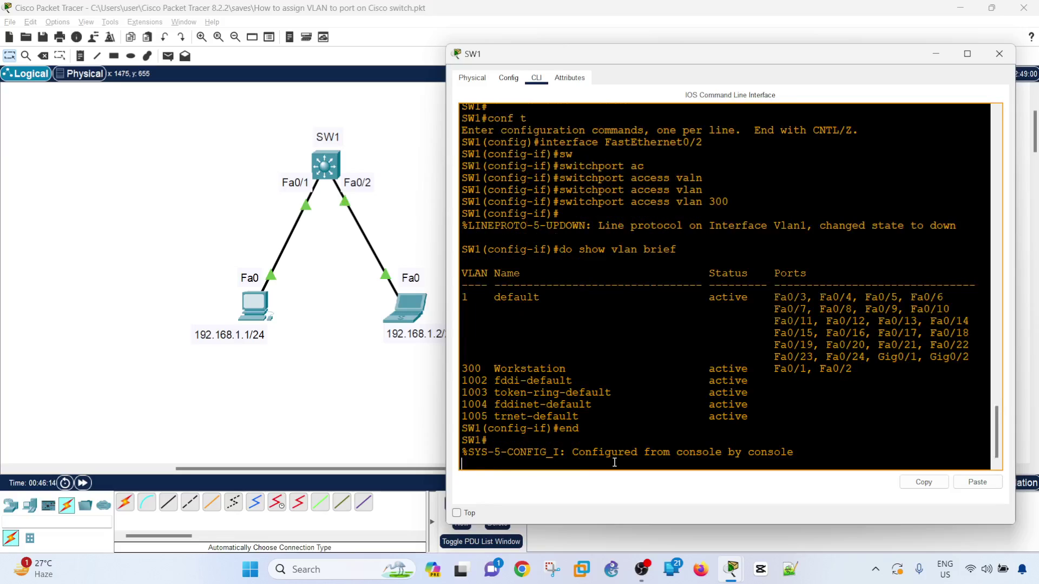
{"action": "key", "text": "Return"}
{"action": "key", "text": "Return"}
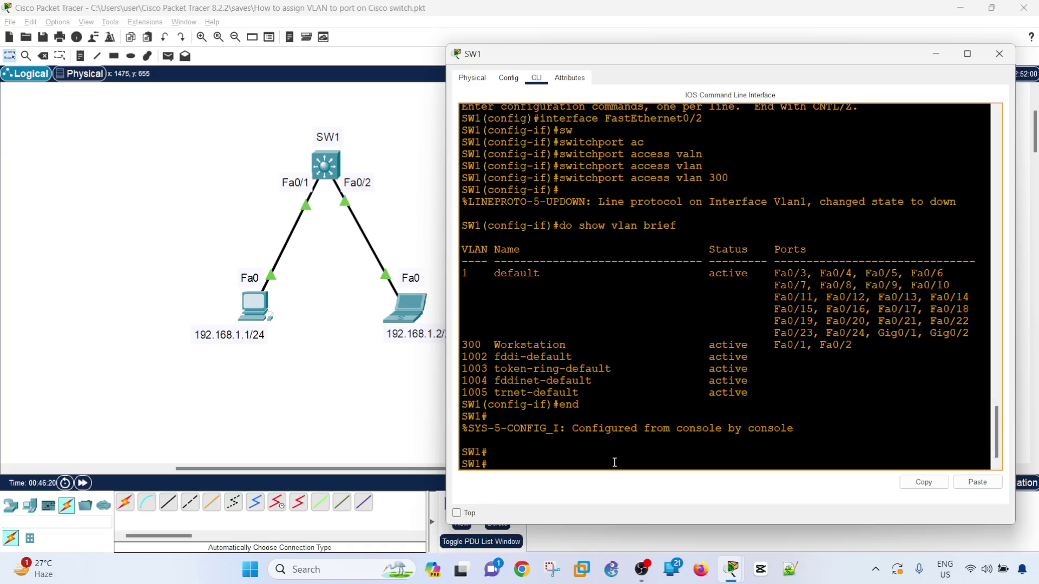
- Run show run on SW1 and examine the switchport configuration of FastEthernet0/1 and FastEthernet0/2
{"action": "type", "text": "show run"}
{"action": "key", "text": "Return"}
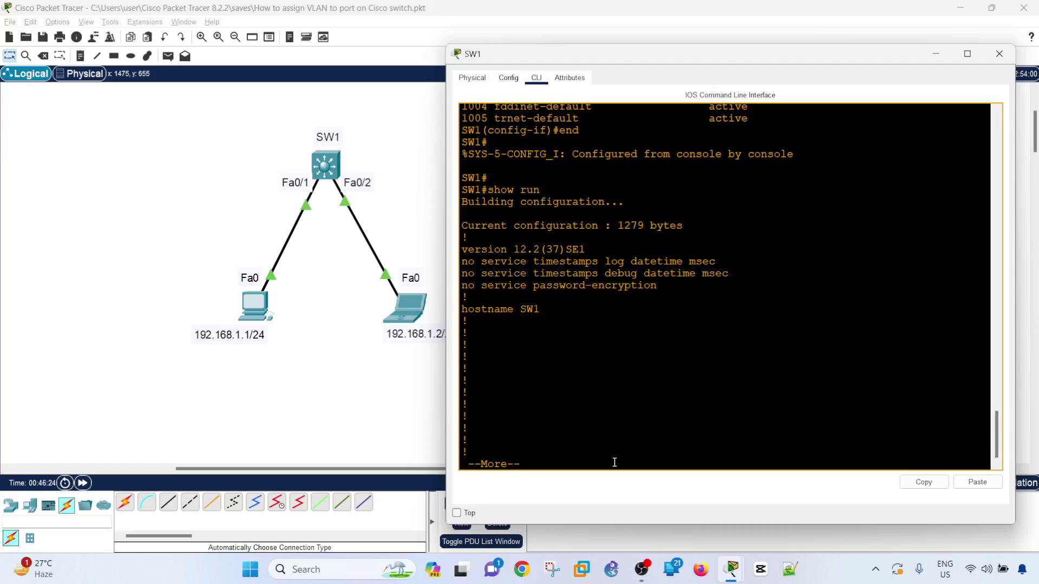
{"action": "key", "text": "space"}
{"action": "key", "text": "space"}
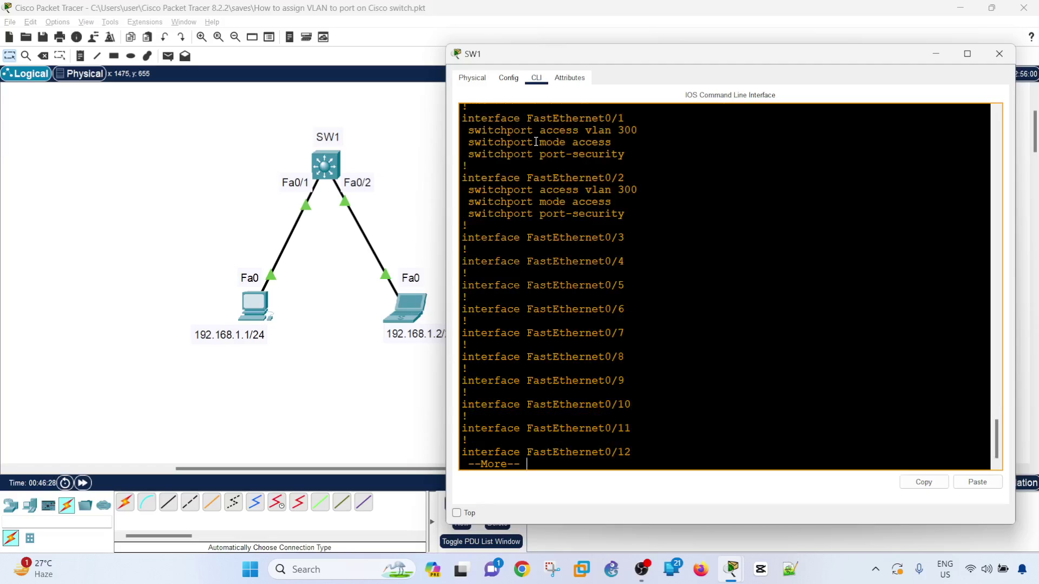
{"action": "left_click_drag", "start_coordinate": [638, 132], "coordinate": [528, 131]}
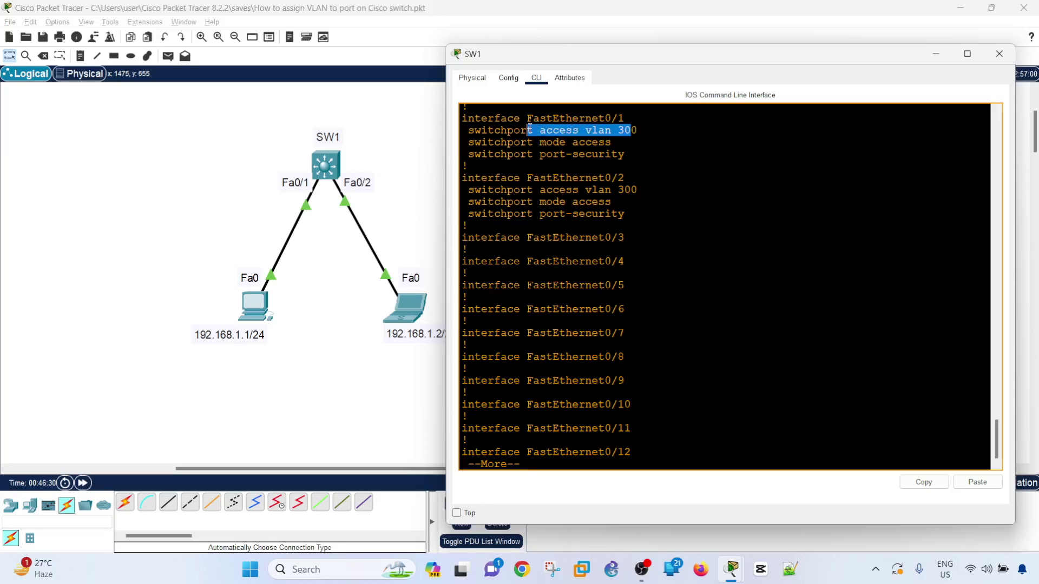
{"action": "left_click", "coordinate": [599, 178]}
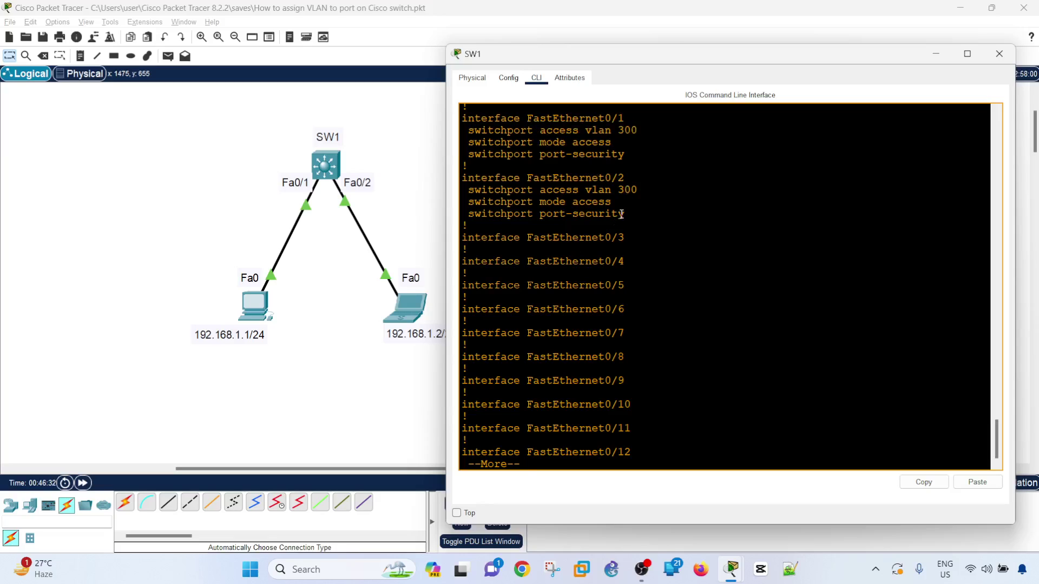
{"action": "left_click_drag", "start_coordinate": [633, 216], "coordinate": [480, 126]}
{"action": "left_click", "coordinate": [480, 126]}
- Switch to PC1's Command Prompt and rerun ping 192.168.1.2 to test connectivity to Laptop1
{"action": "left_click", "coordinate": [401, 405]}
{"action": "mouse_move", "coordinate": [732, 569]}
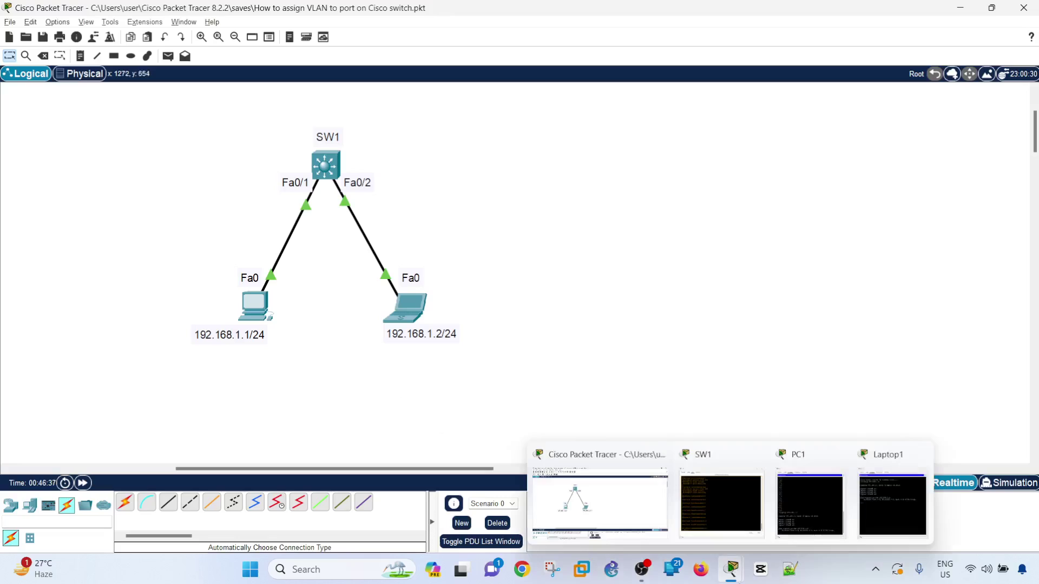
{"action": "left_click", "coordinate": [795, 518]}
{"action": "left_click", "coordinate": [375, 408]}
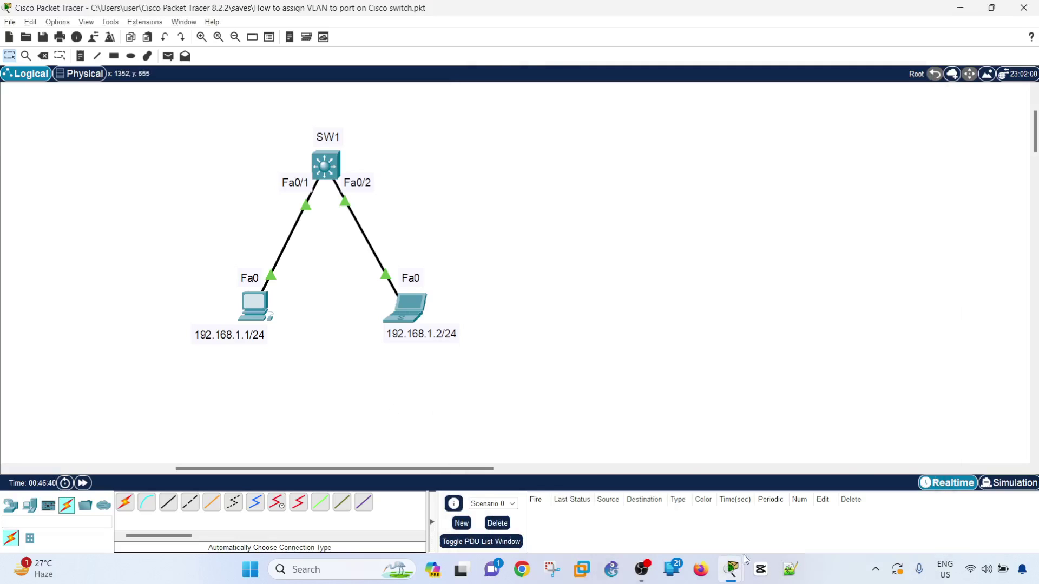
{"action": "mouse_move", "coordinate": [731, 569]}
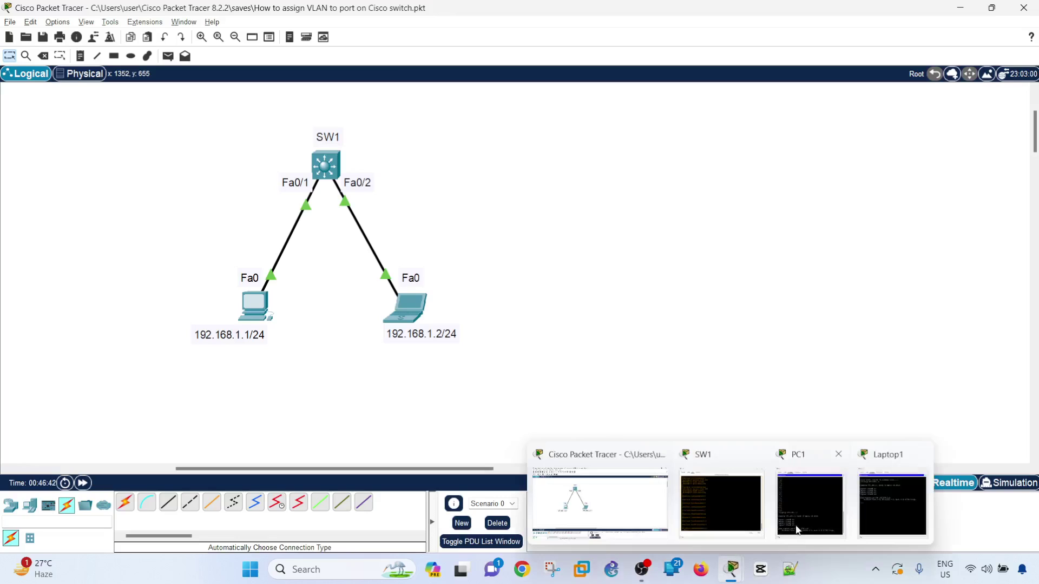
{"action": "left_click", "coordinate": [795, 519]}
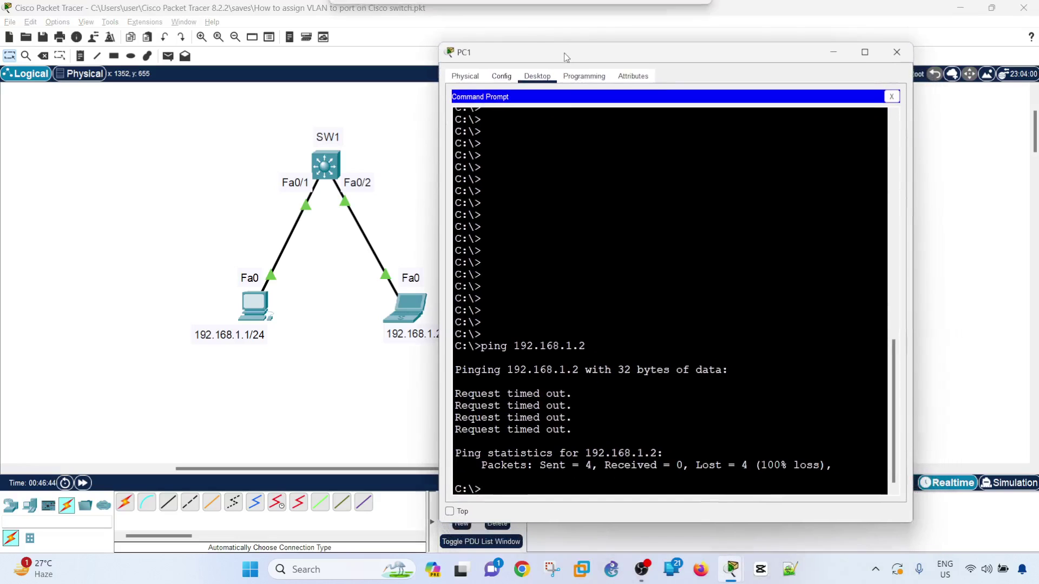
{"action": "left_click_drag", "start_coordinate": [589, 89], "coordinate": [567, 58]}
{"action": "key", "text": "Up"}
{"action": "key", "text": "Return"}
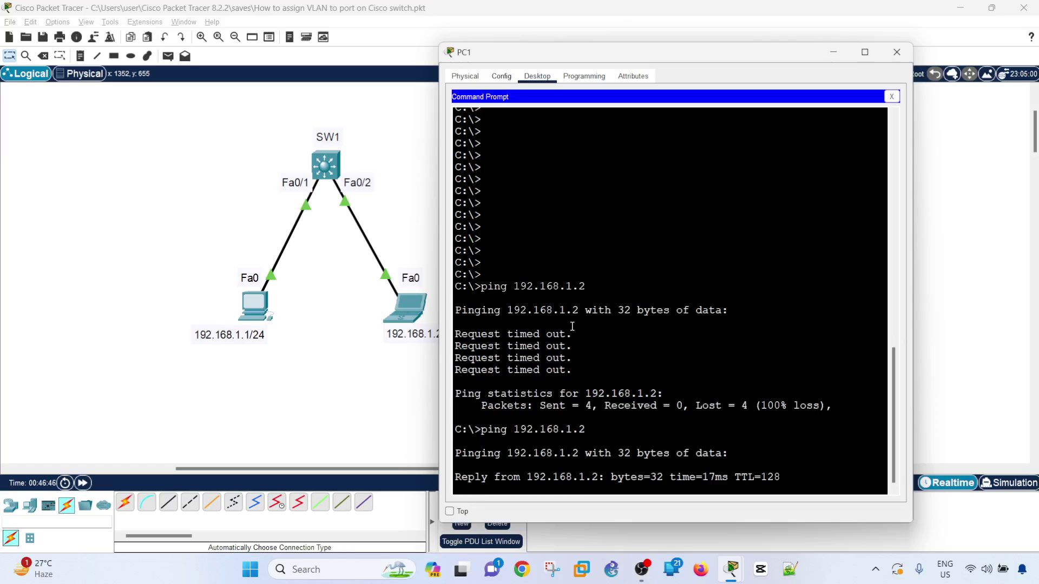